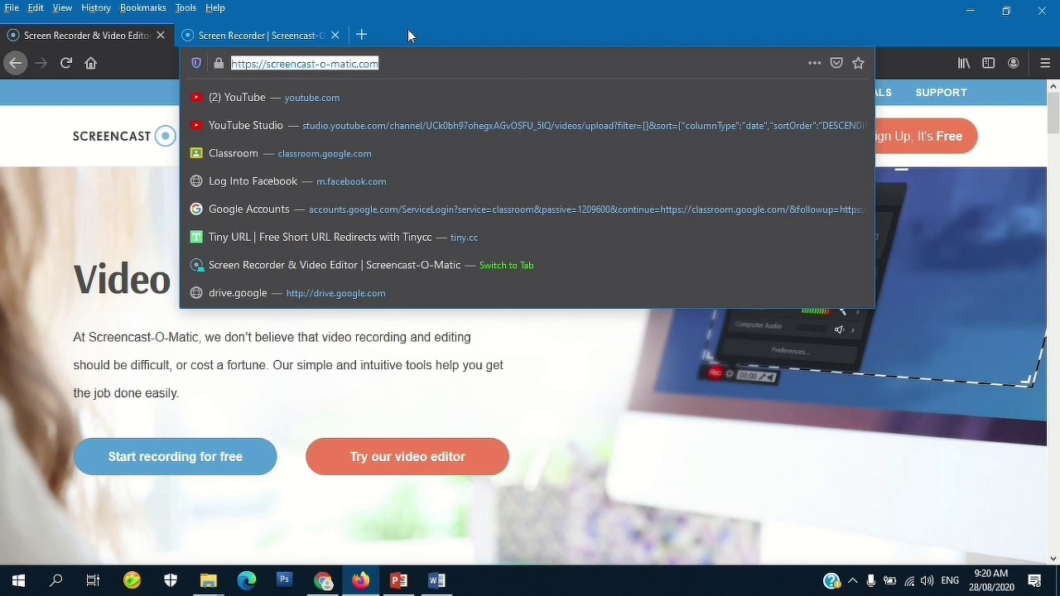
Launch the free recorder from the Screen Recorder page, opening its link with Screencast-O-Matic Launcher v2.0 and remembering that choice.
key(Escape)
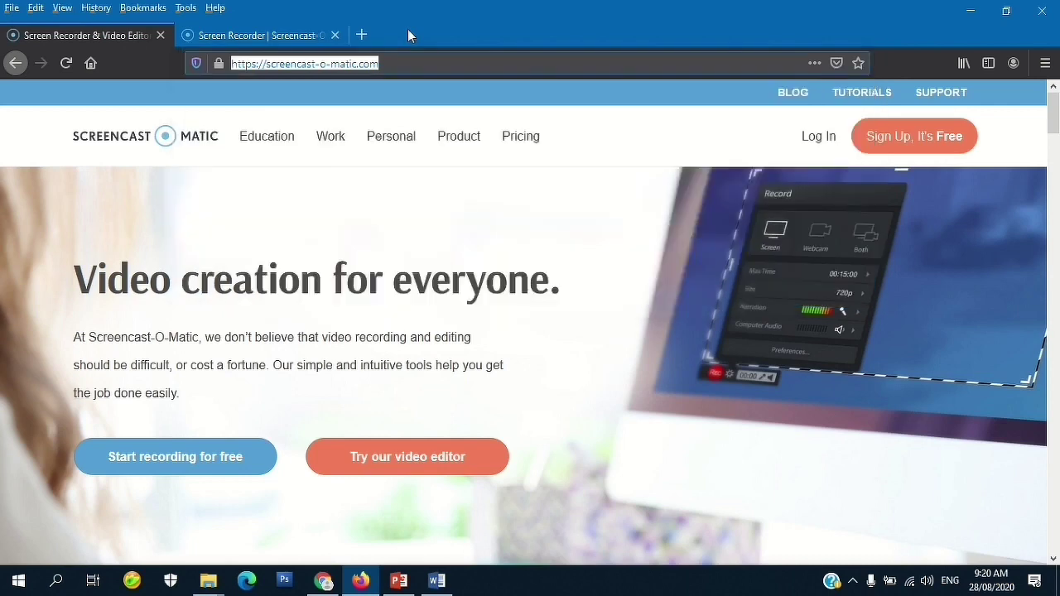
click(582, 472)
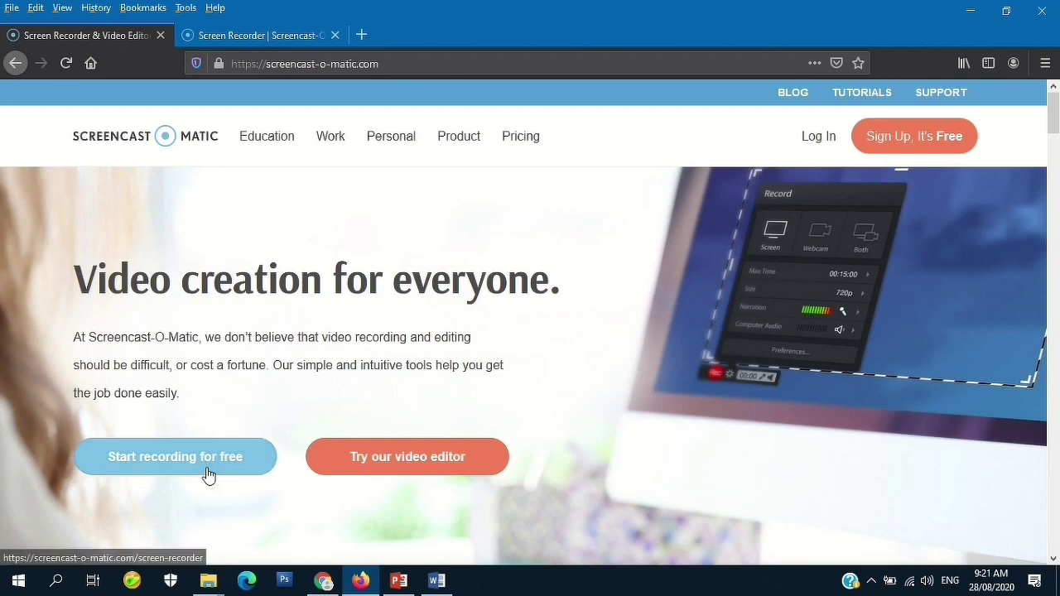
key(ctrl+Tab)
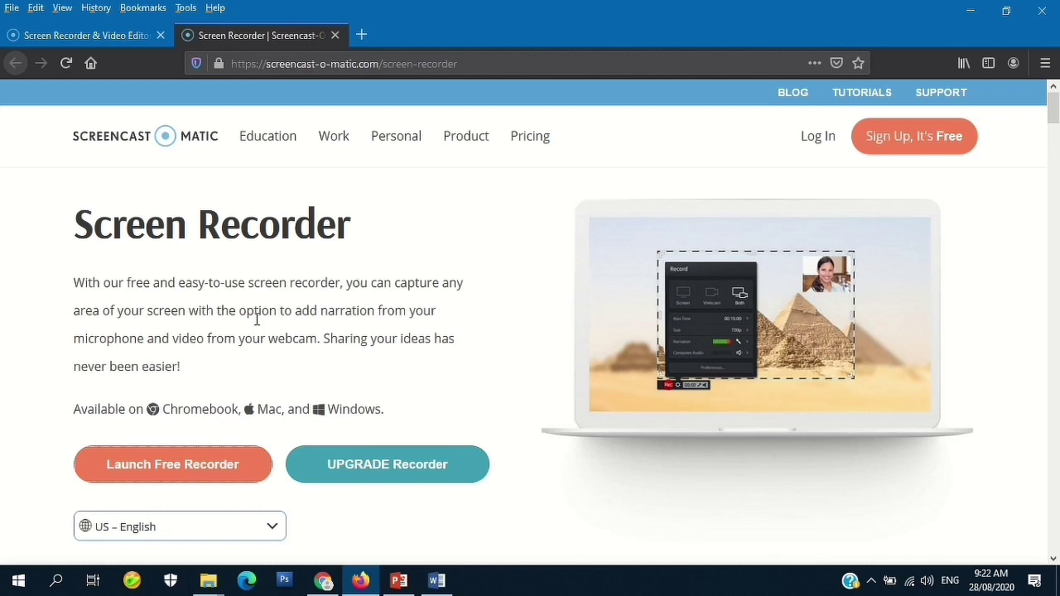
click(157, 471)
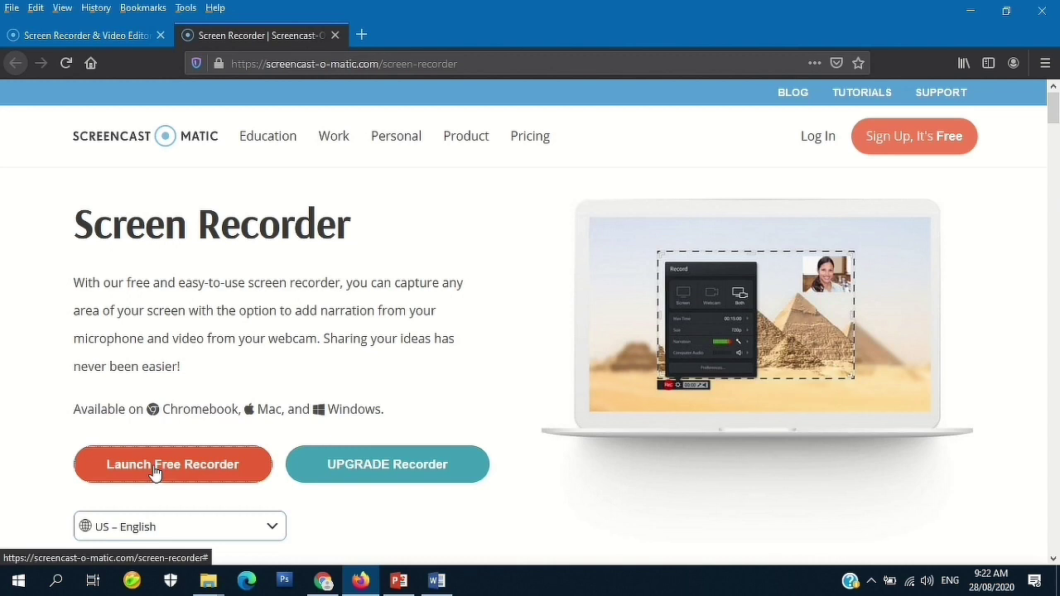
click(155, 471)
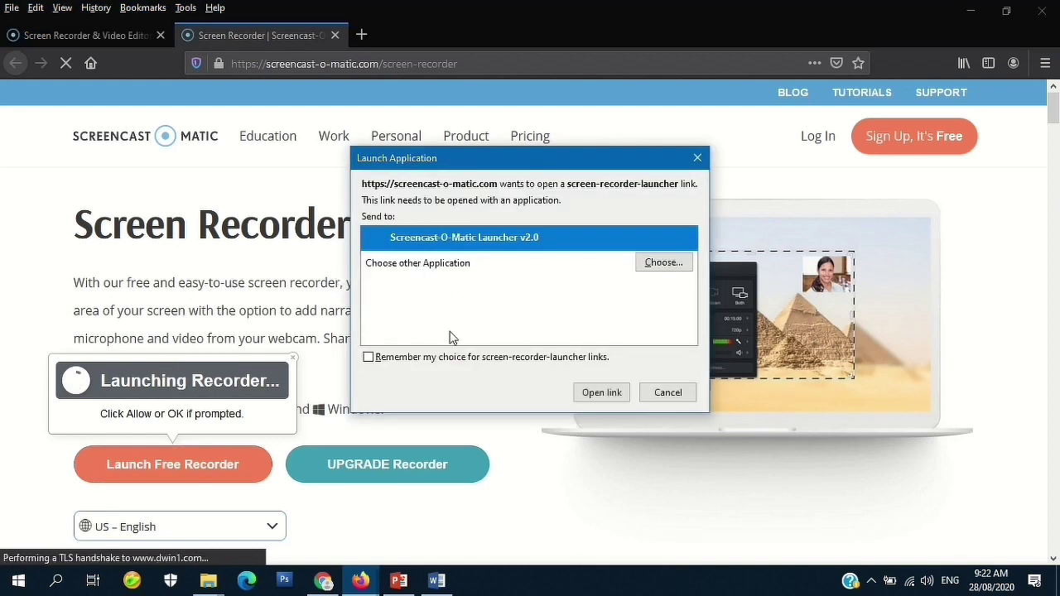
click(368, 357)
click(600, 396)
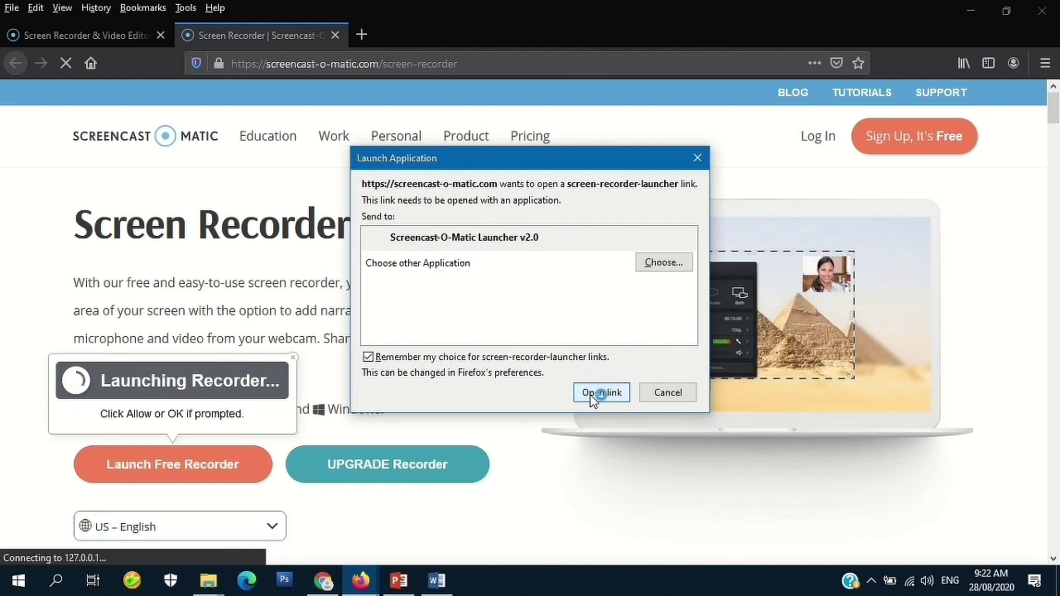
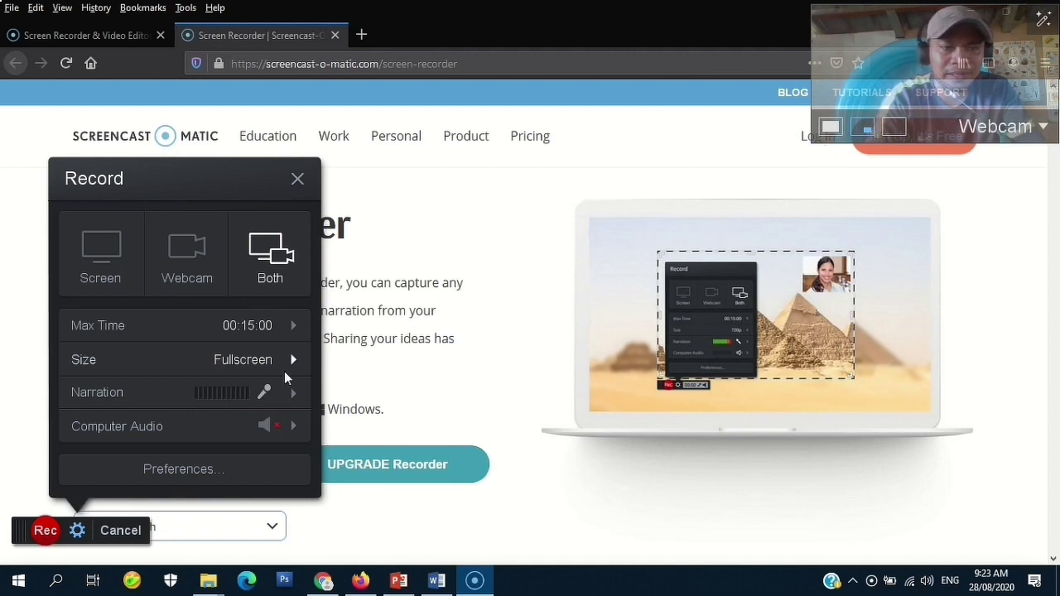
Try the Screen and Webcam recording modes, then set the recorder to Both and shift the webcam preview slightly into the screen corner.
mouse_move(257, 396)
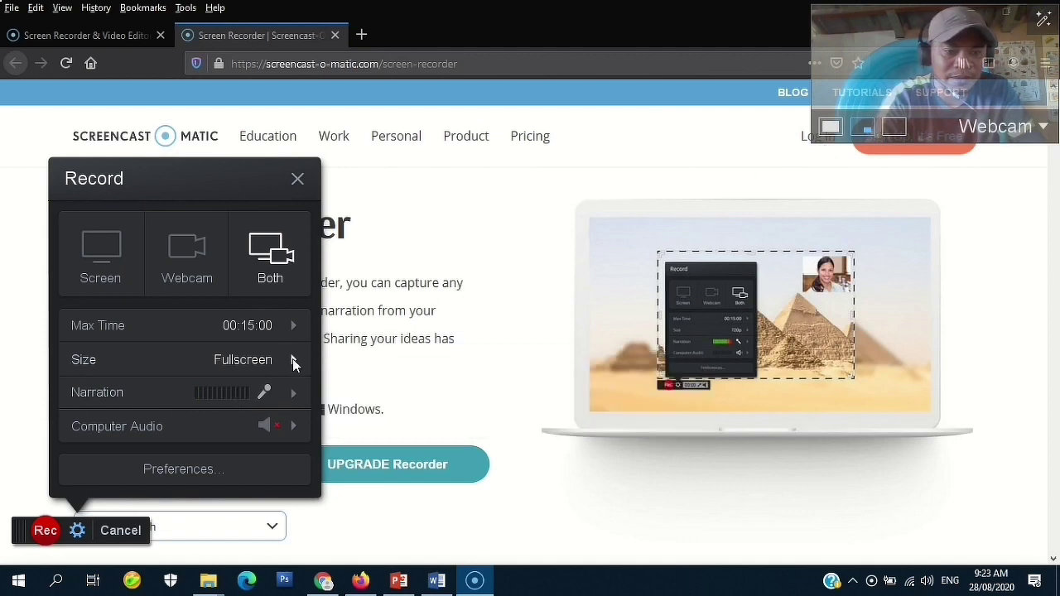
click(108, 268)
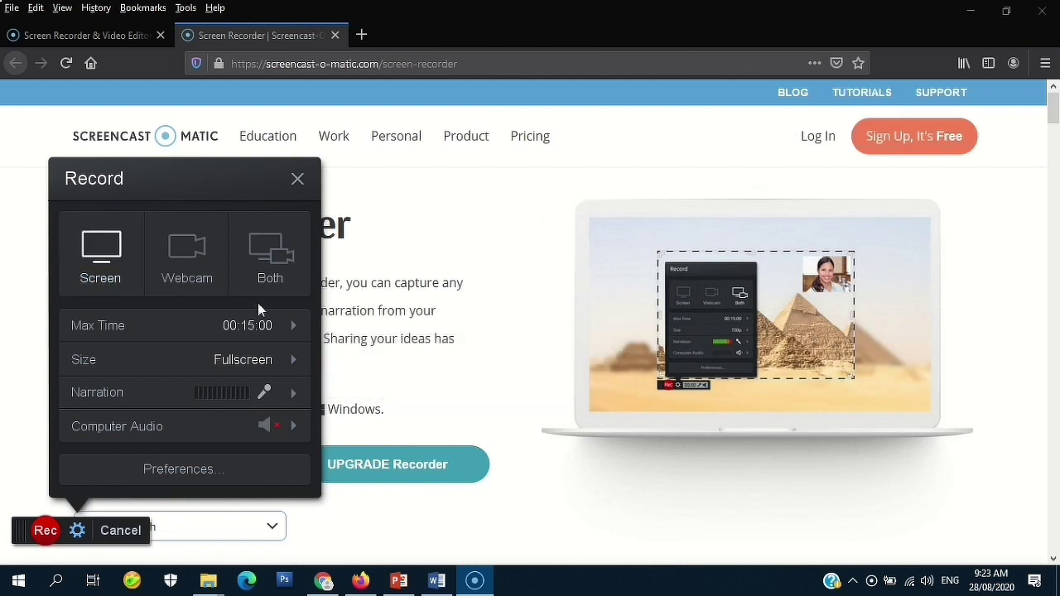
click(190, 279)
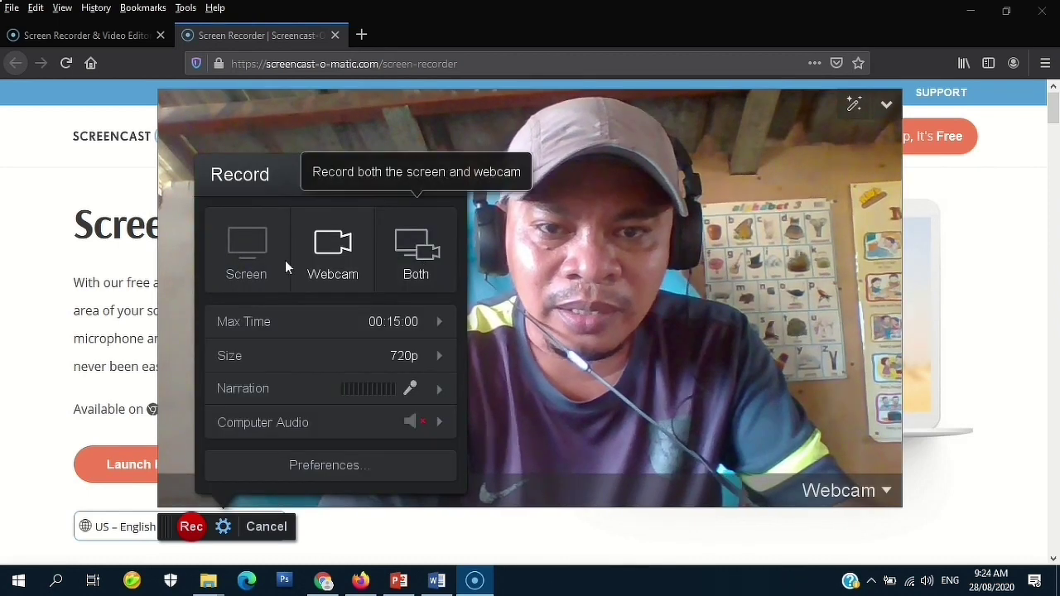
click(254, 258)
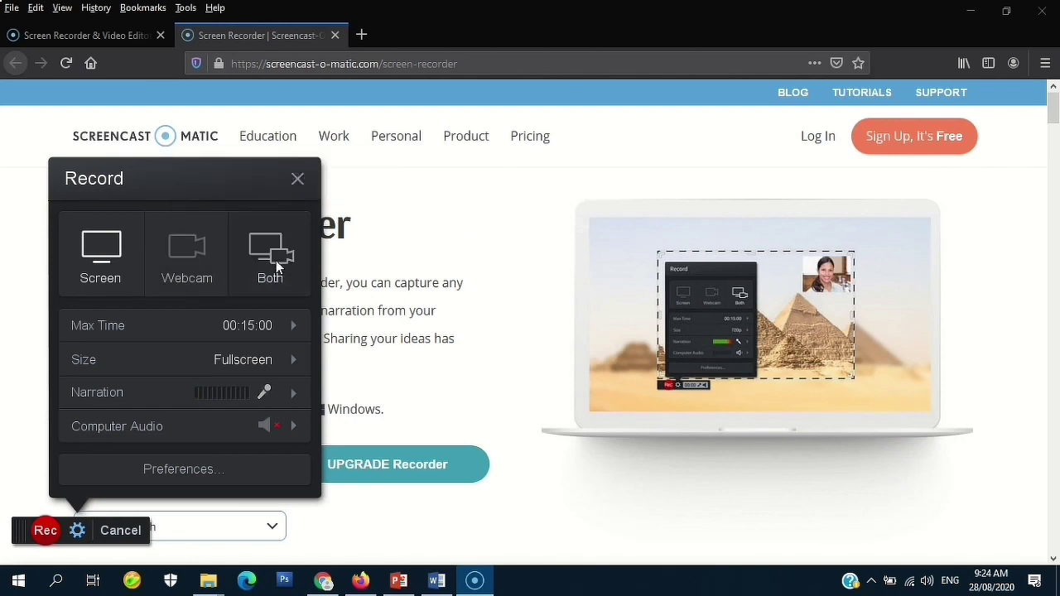
click(273, 252)
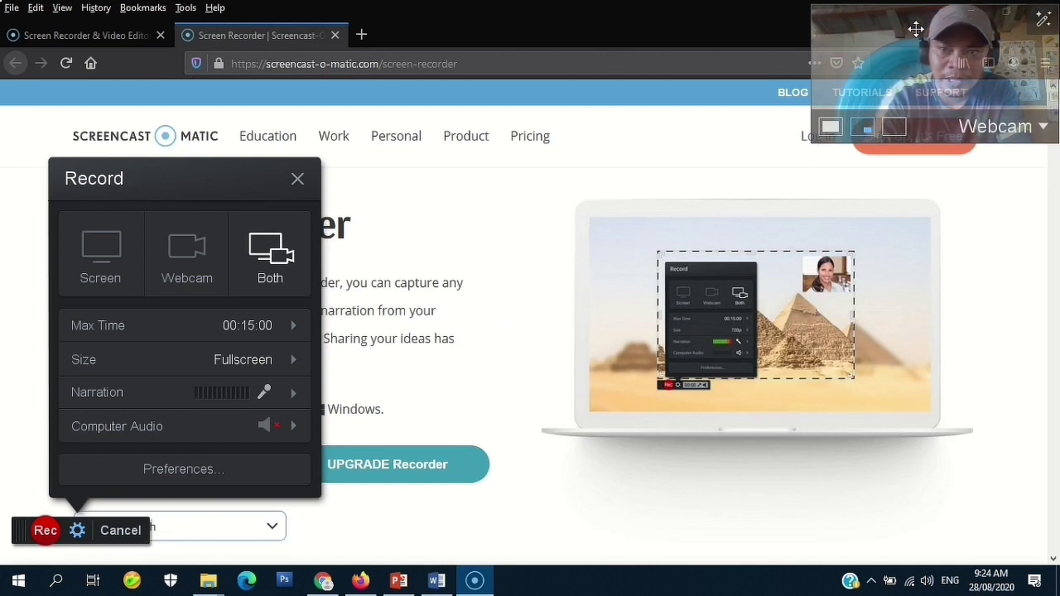
drag(915, 29, 928, 10)
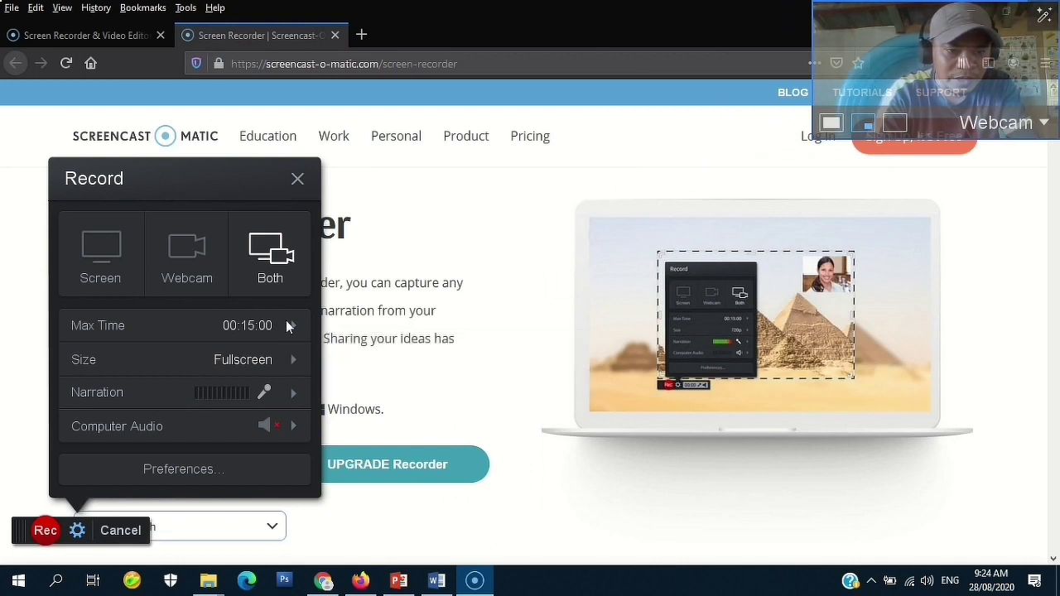
Check the recorder's maximum time limit and the available recording sizes.
mouse_move(287, 326)
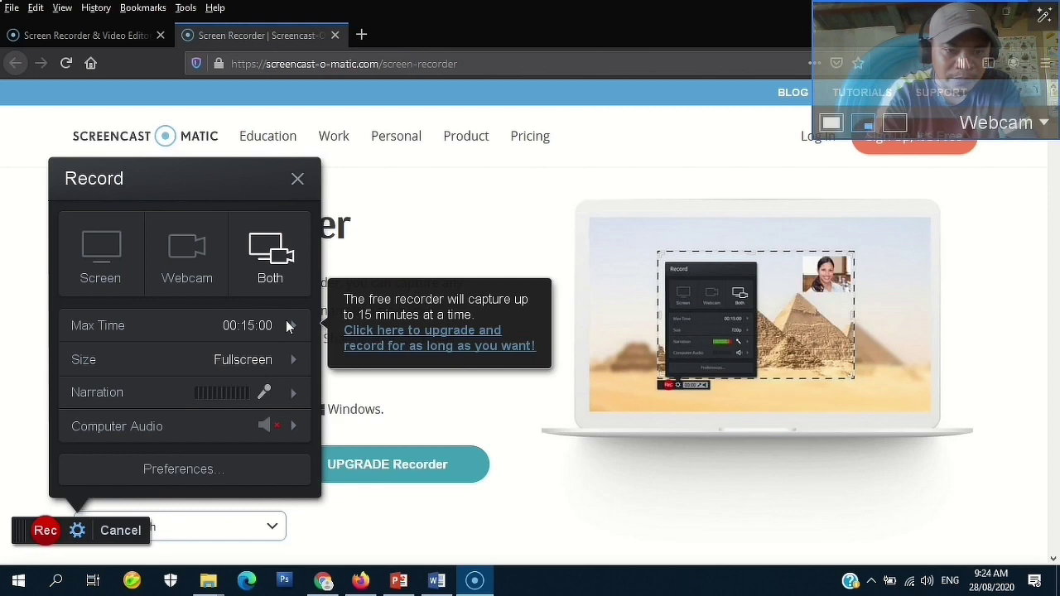
click(261, 358)
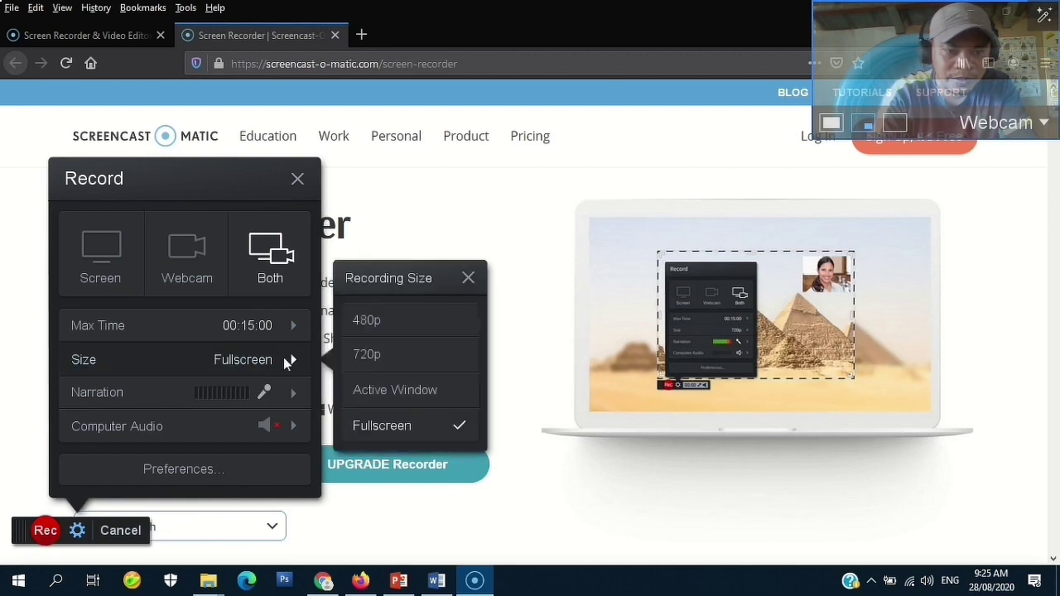
click(469, 277)
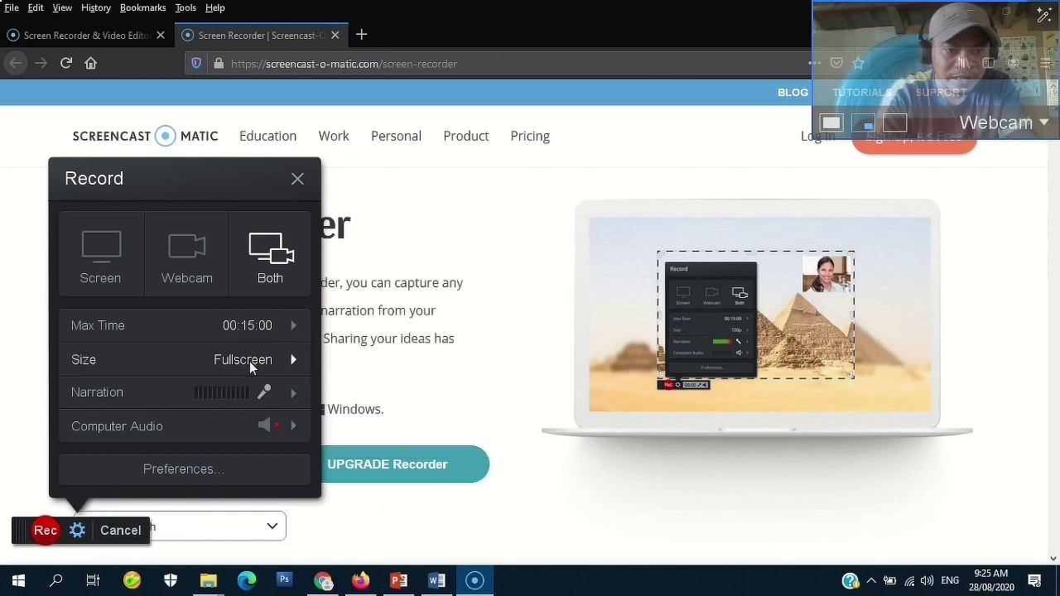
Open the narration microphone "Mic in at front panel (black)" and raise its volume slightly.
click(284, 395)
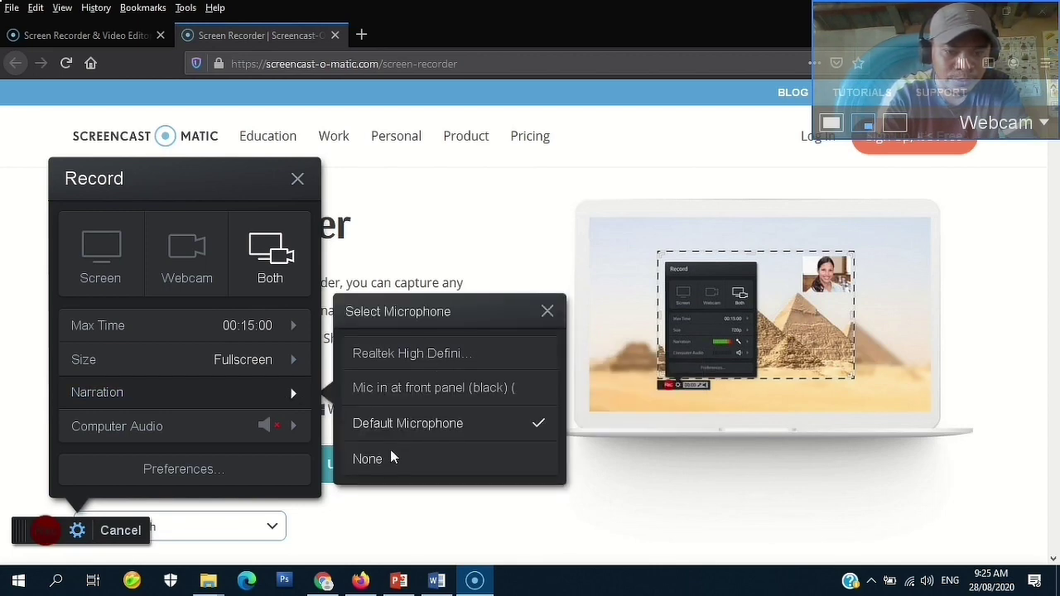
click(442, 387)
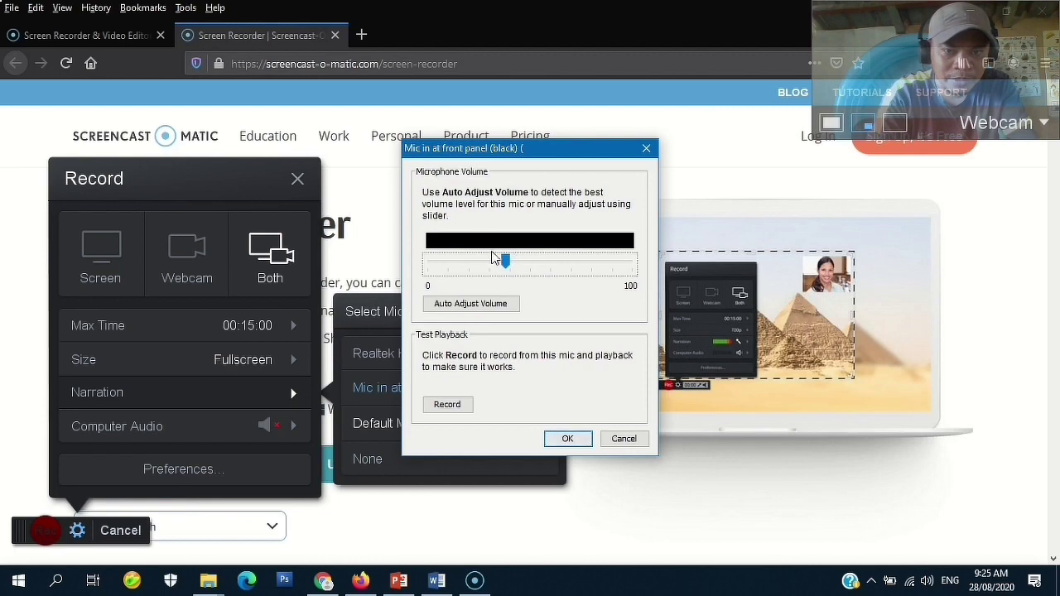
mouse_move(505, 261)
mouse_down()
mouse_move(537, 265)
mouse_move(515, 269)
mouse_up()
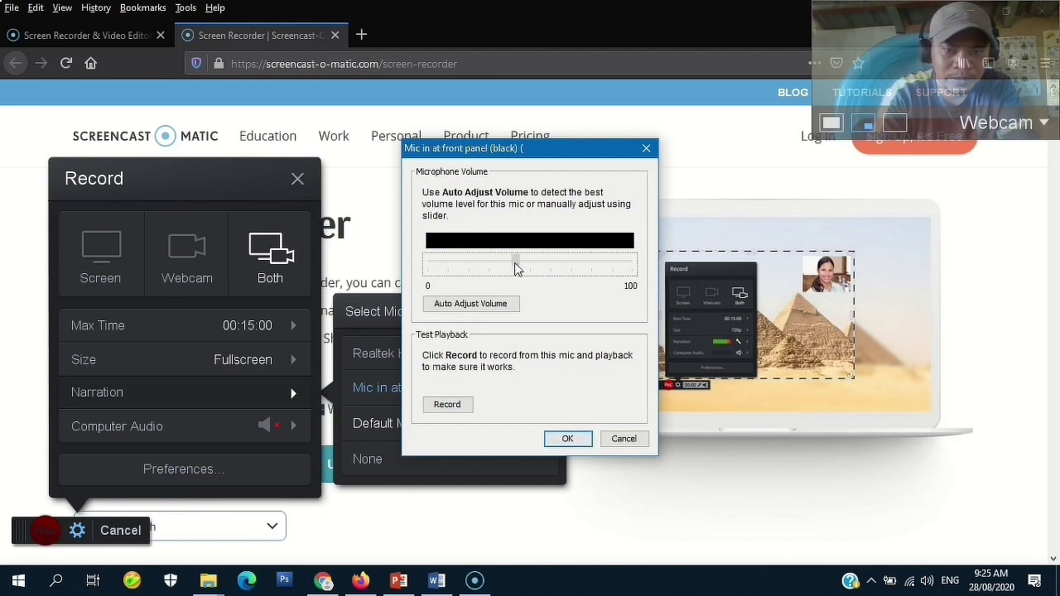
click(567, 439)
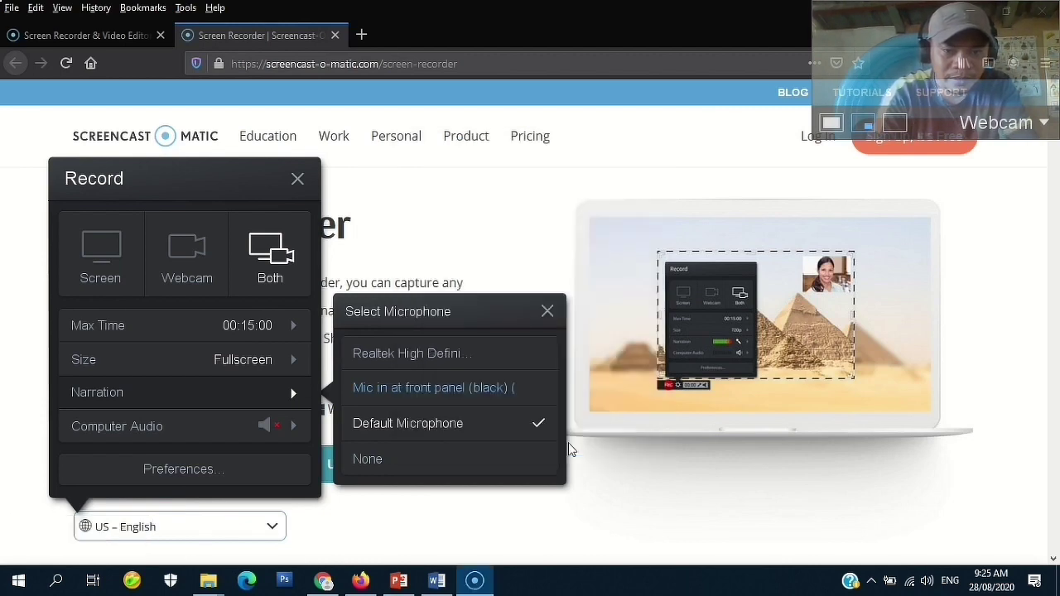
Check the computer audio option, close the recording settings and start recording the screen and webcam.
mouse_move(254, 425)
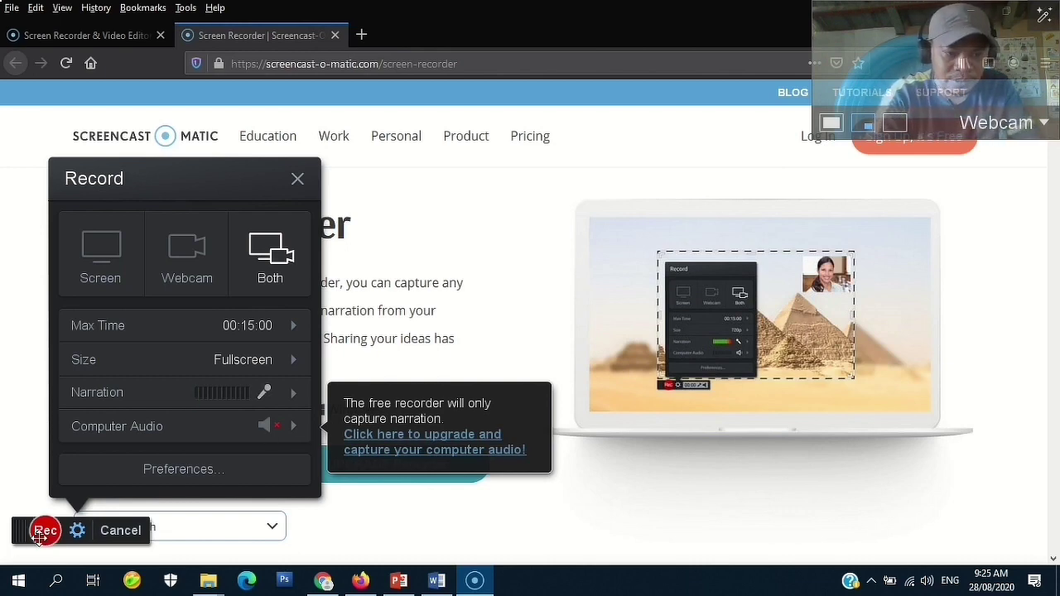
click(298, 179)
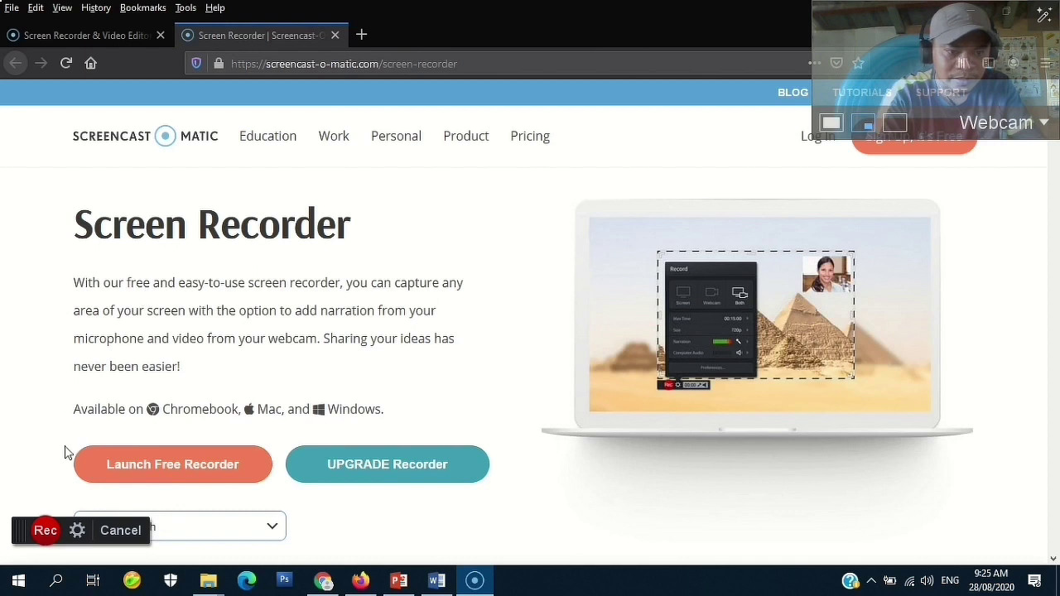
click(44, 532)
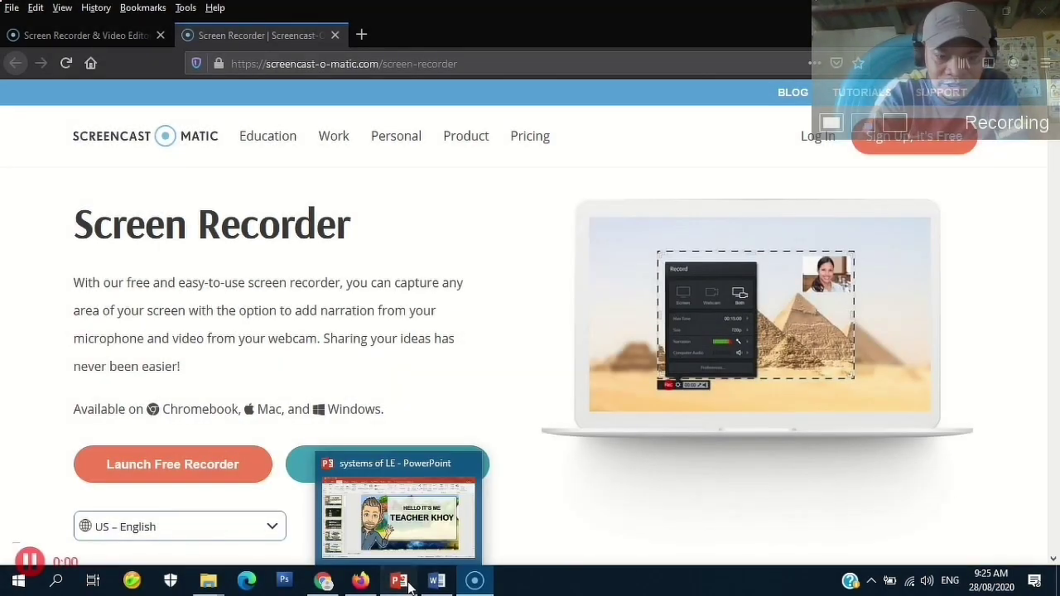
Switch to the "systems of LE" presentation in PowerPoint and present its slides from the greeting past the objectives.
click(399, 580)
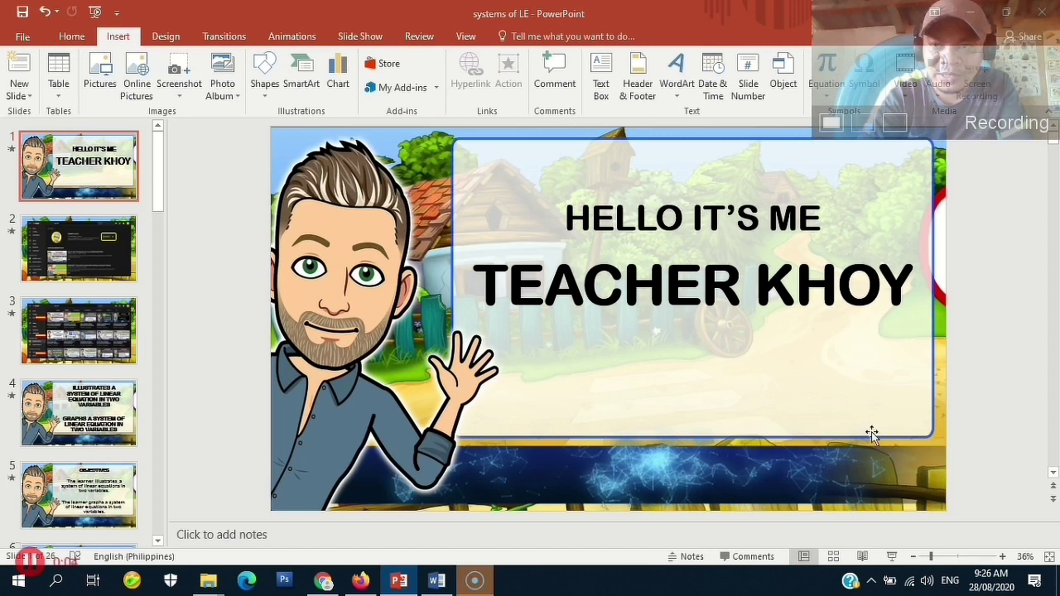
click(890, 557)
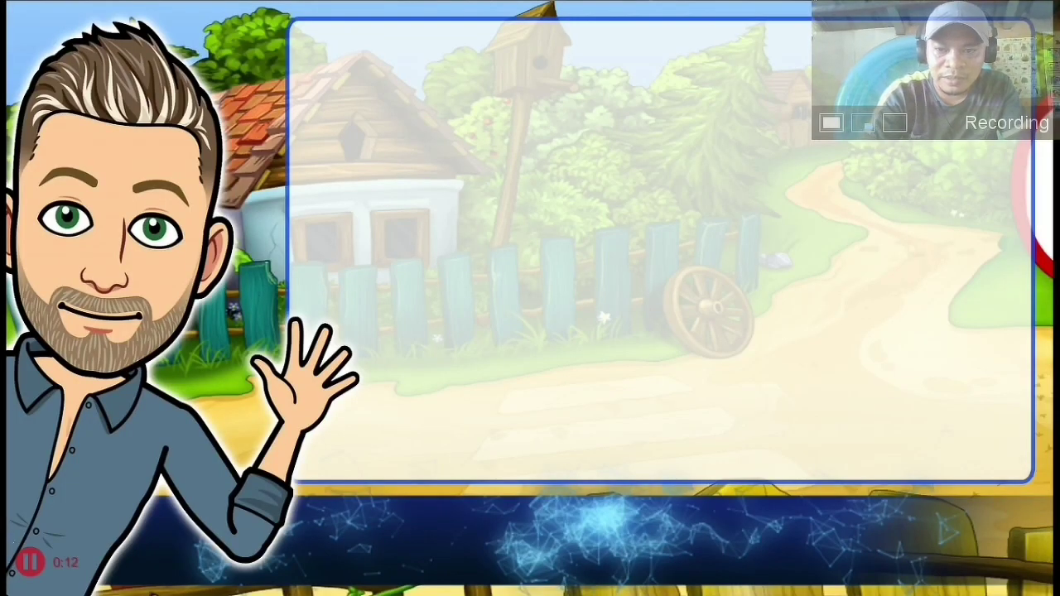
key(Right)
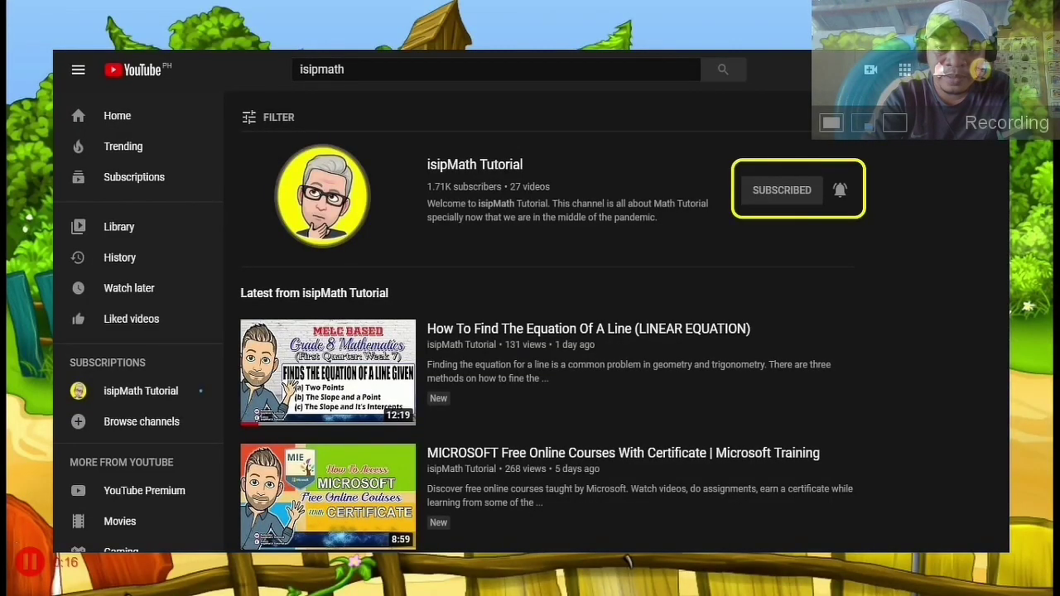
key(Right)
key(Right)
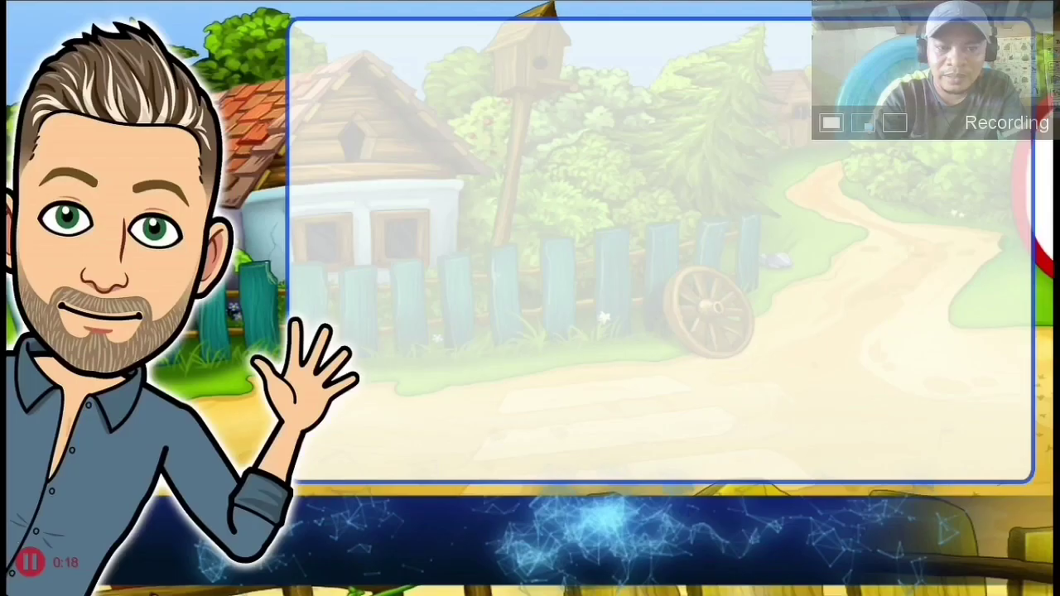
key(Right)
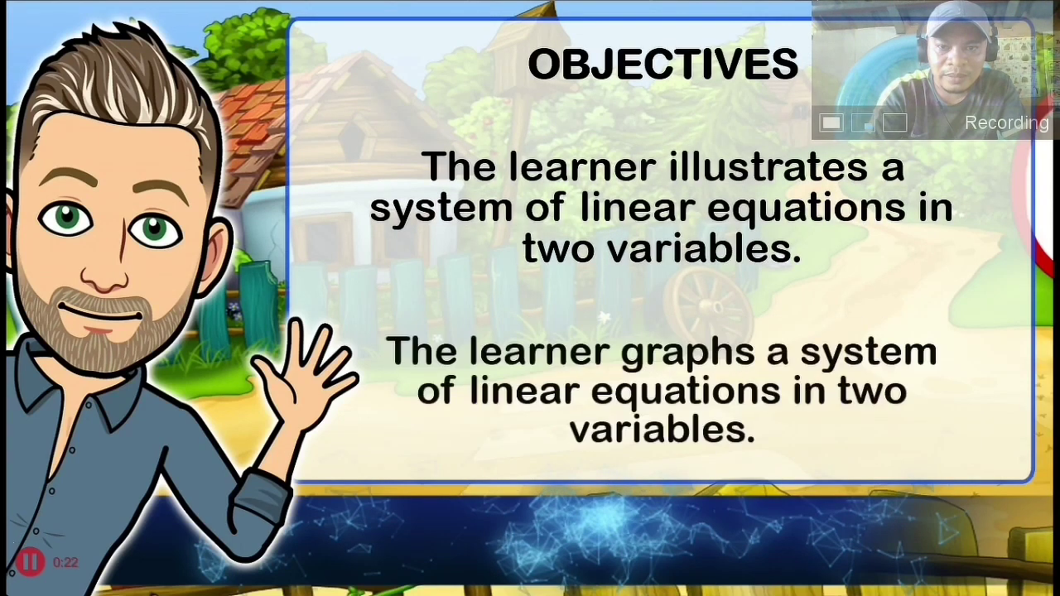
key(Right)
key(Right)
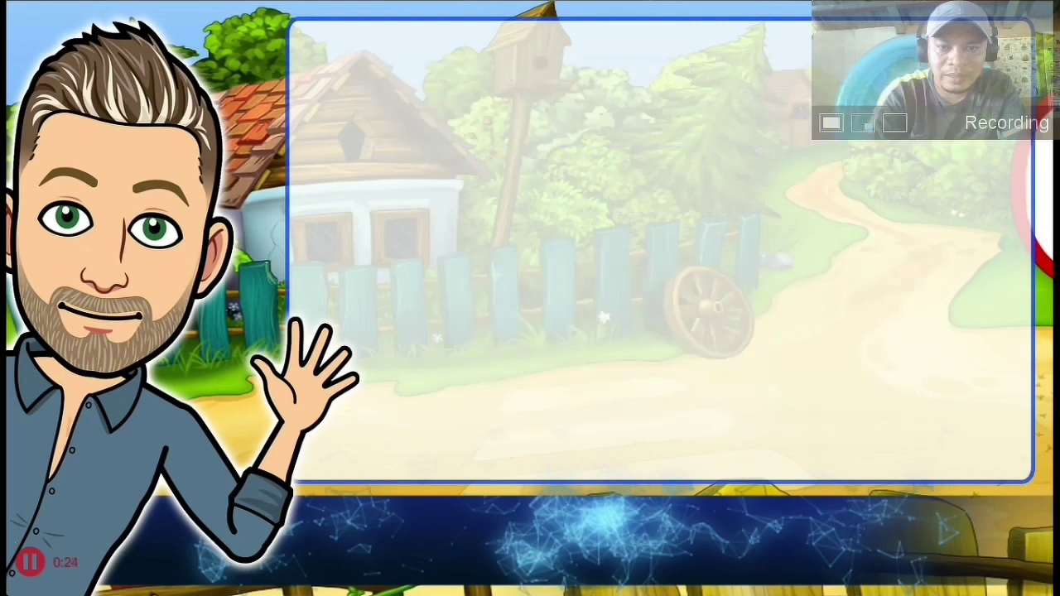
key(Right)
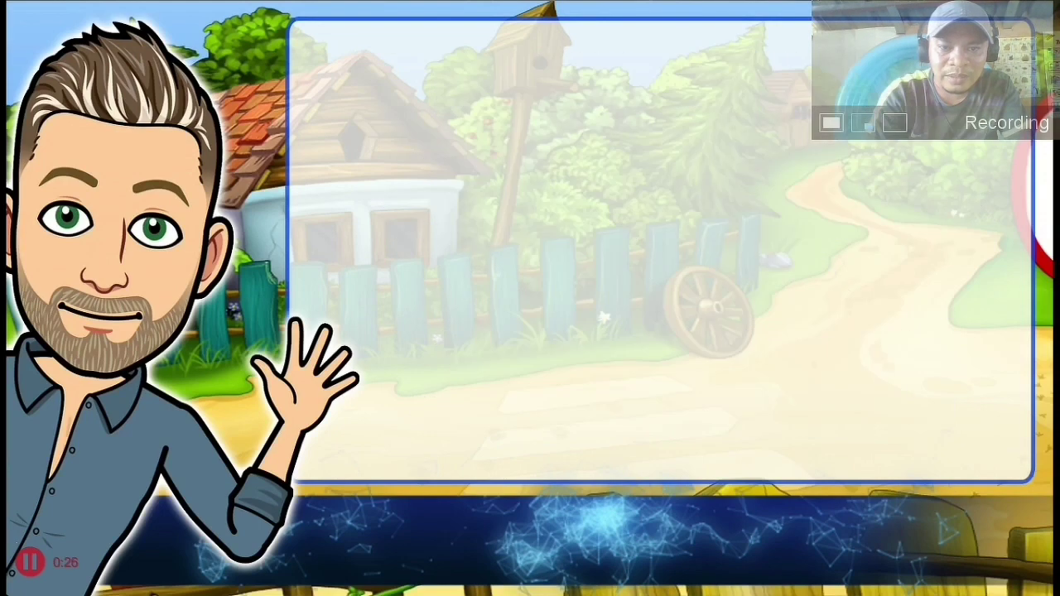
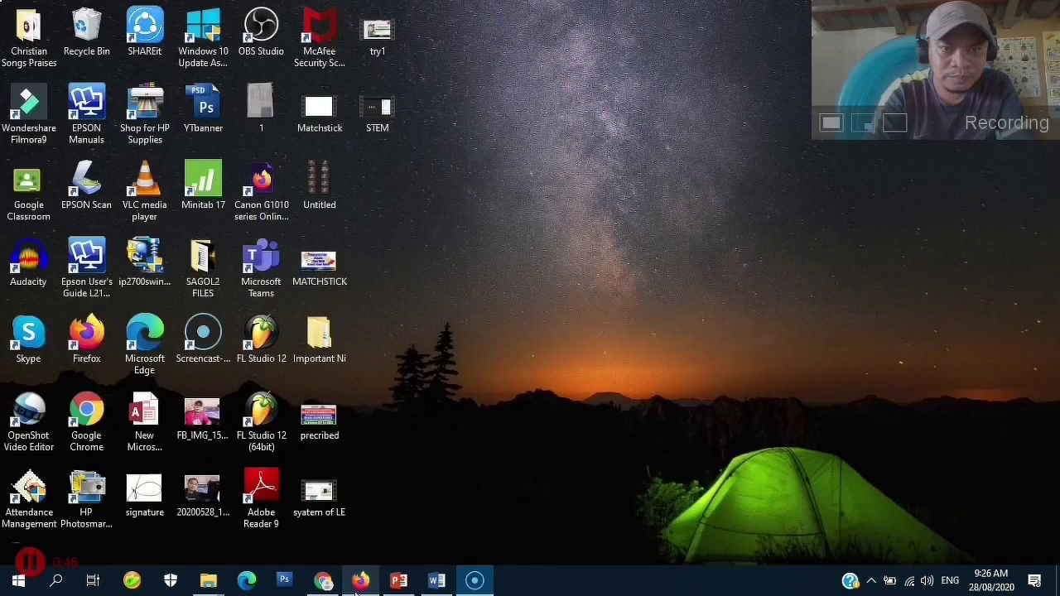
Finish the recording with the Save / Upload option and play it back in the preview.
click(475, 582)
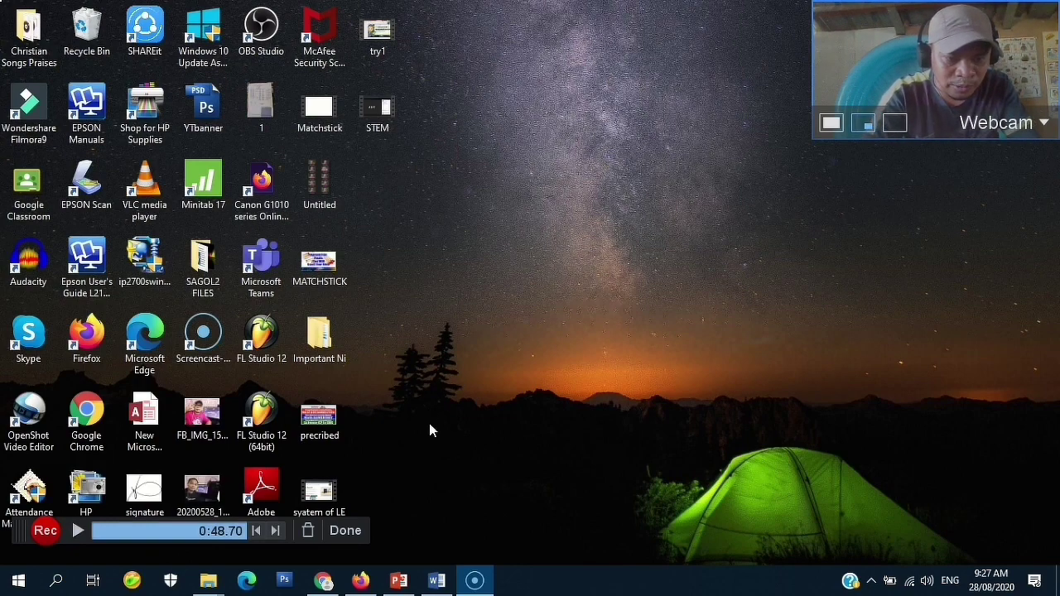
click(346, 531)
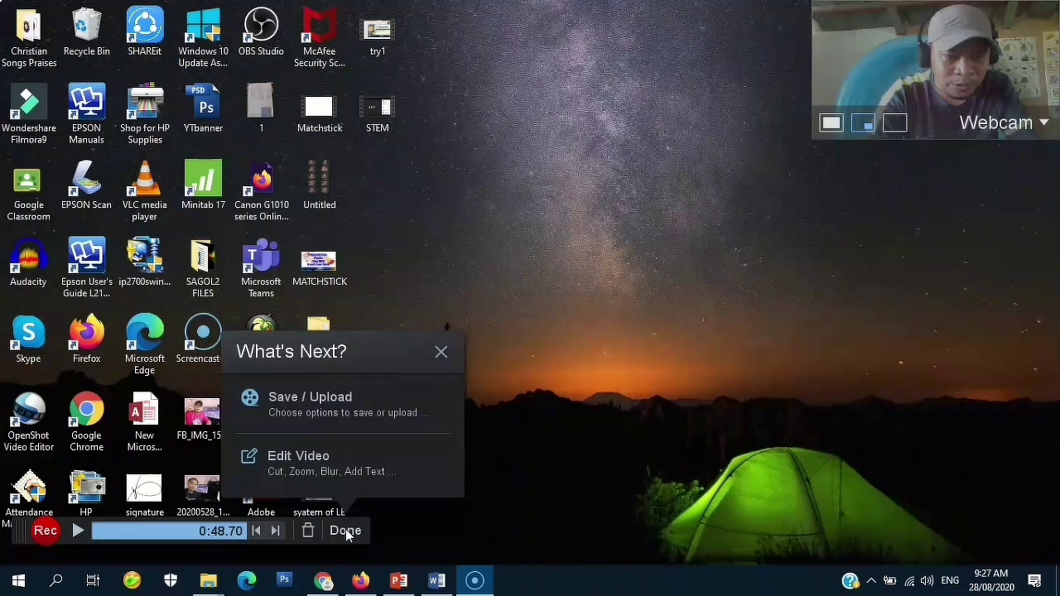
click(335, 401)
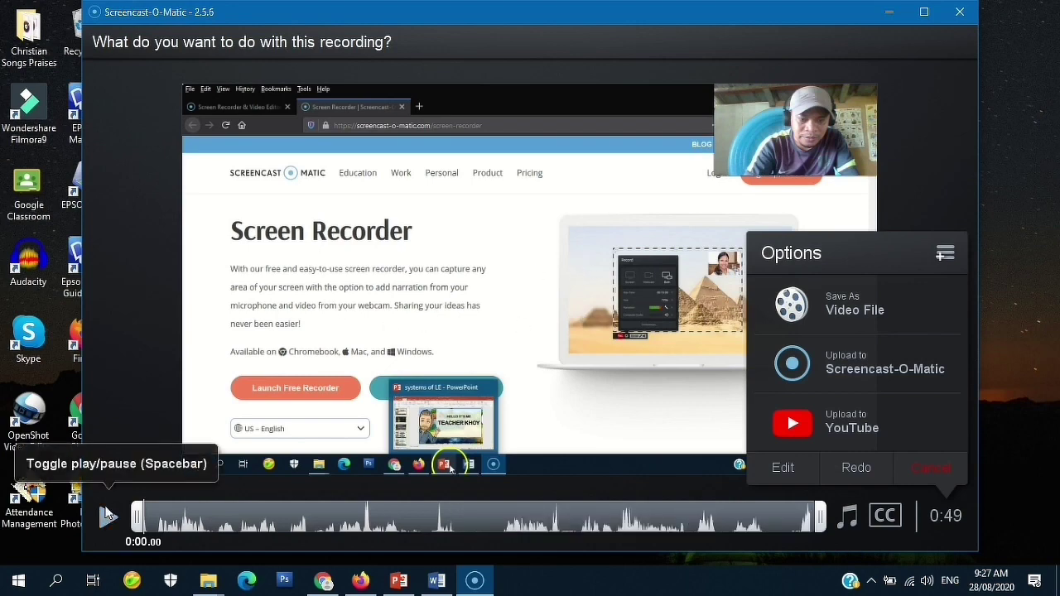
click(106, 515)
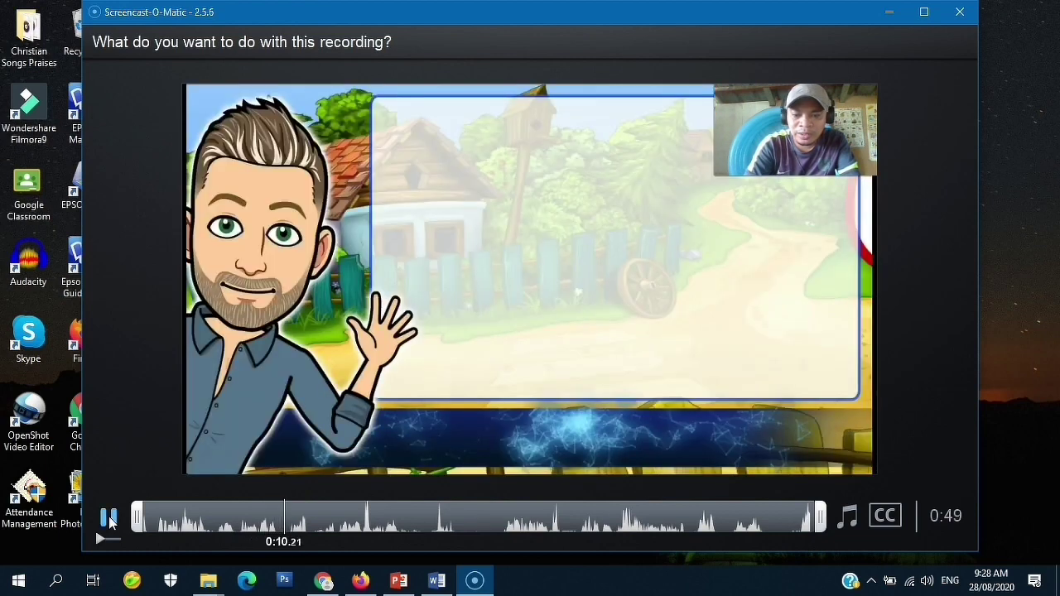
Pause the preview playback and choose to save the recording as a video file.
click(108, 518)
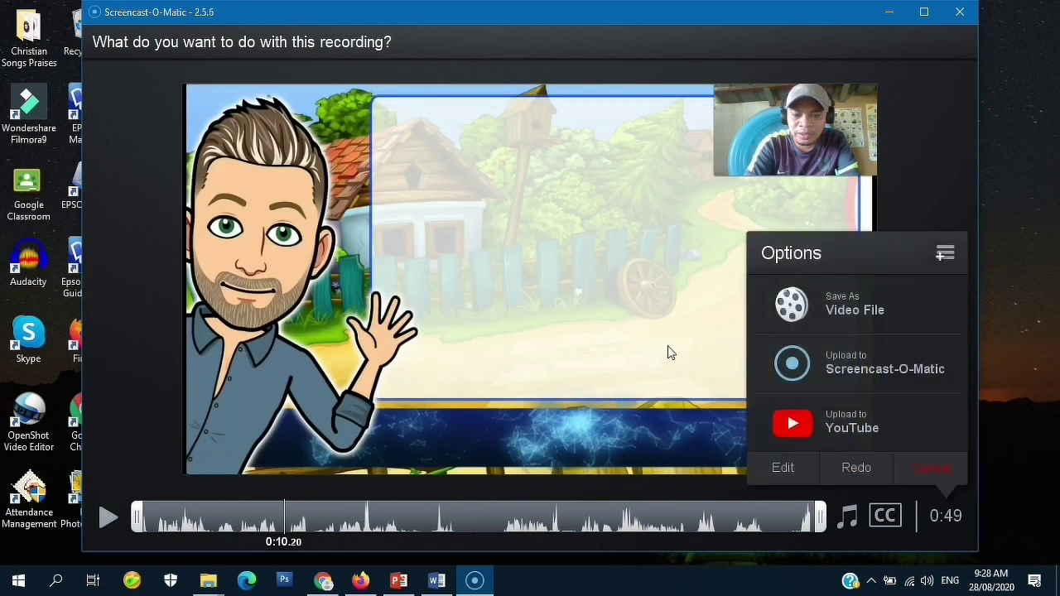
click(859, 308)
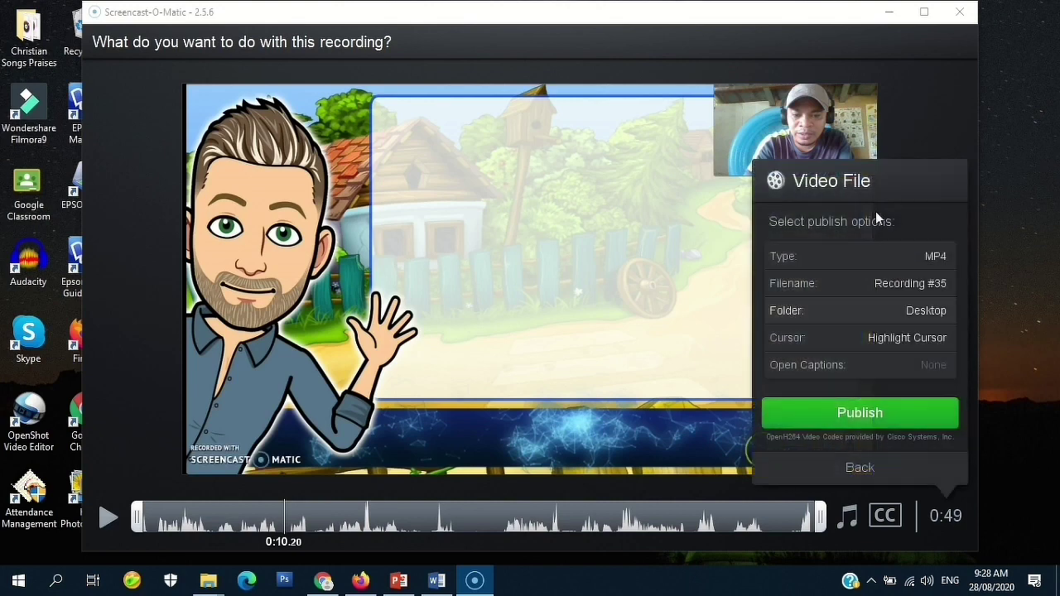
Name the video file "try1" and try to publish it.
click(838, 284)
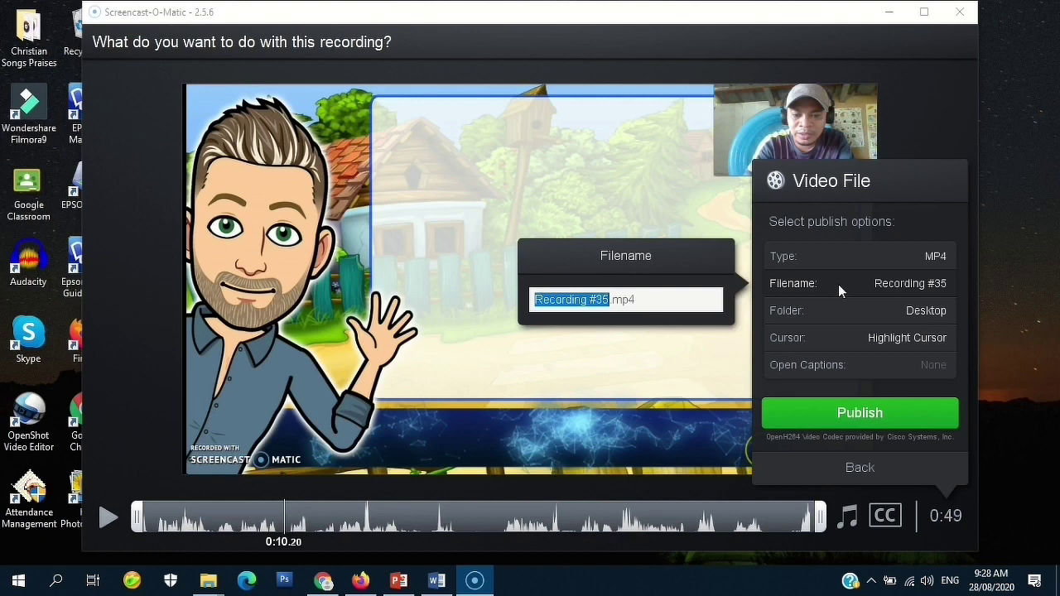
text(try)
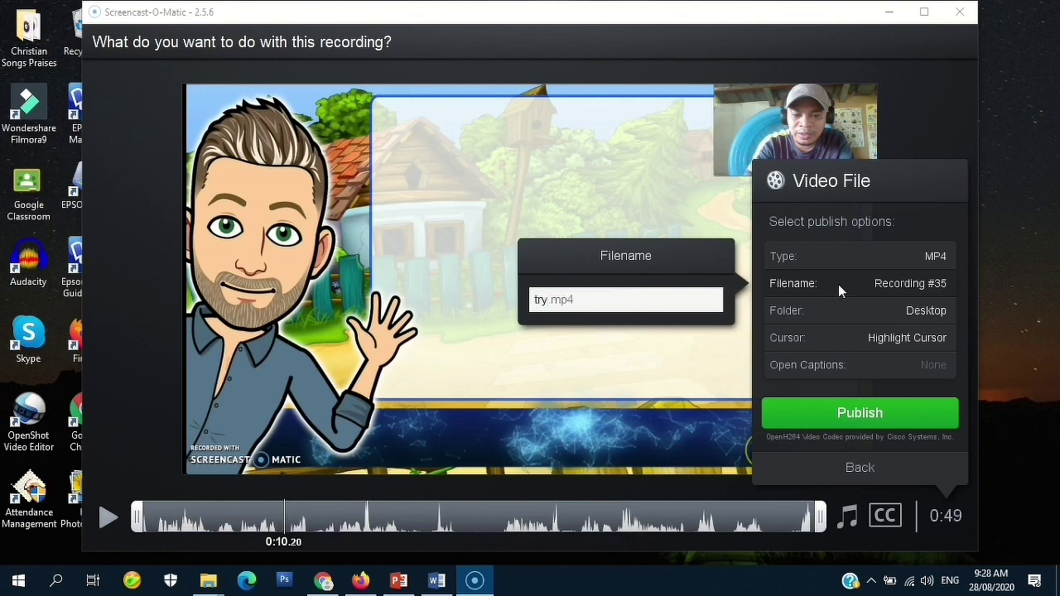
text(1)
key(Return)
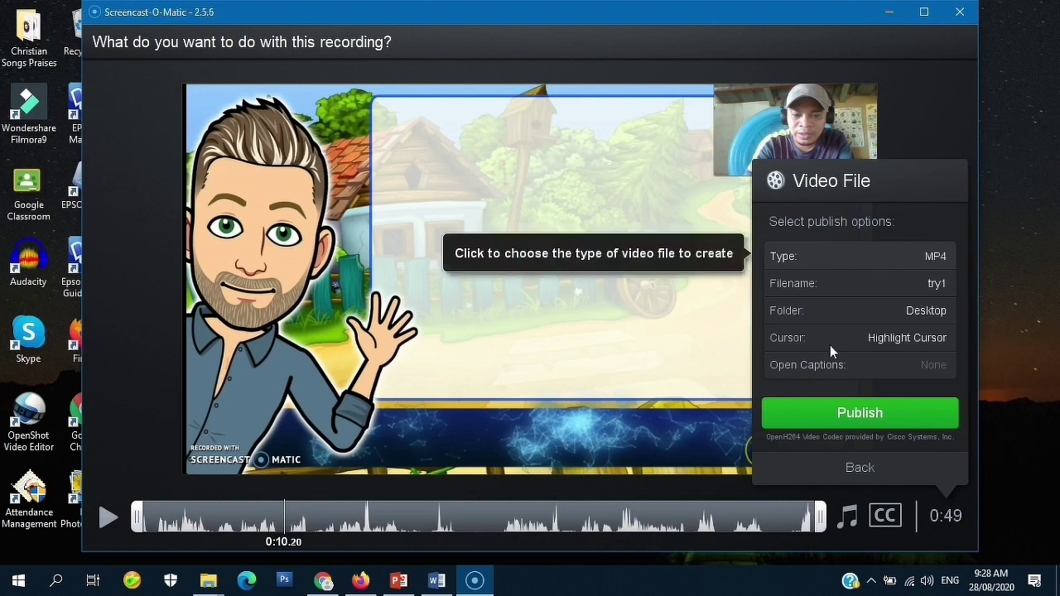
click(860, 421)
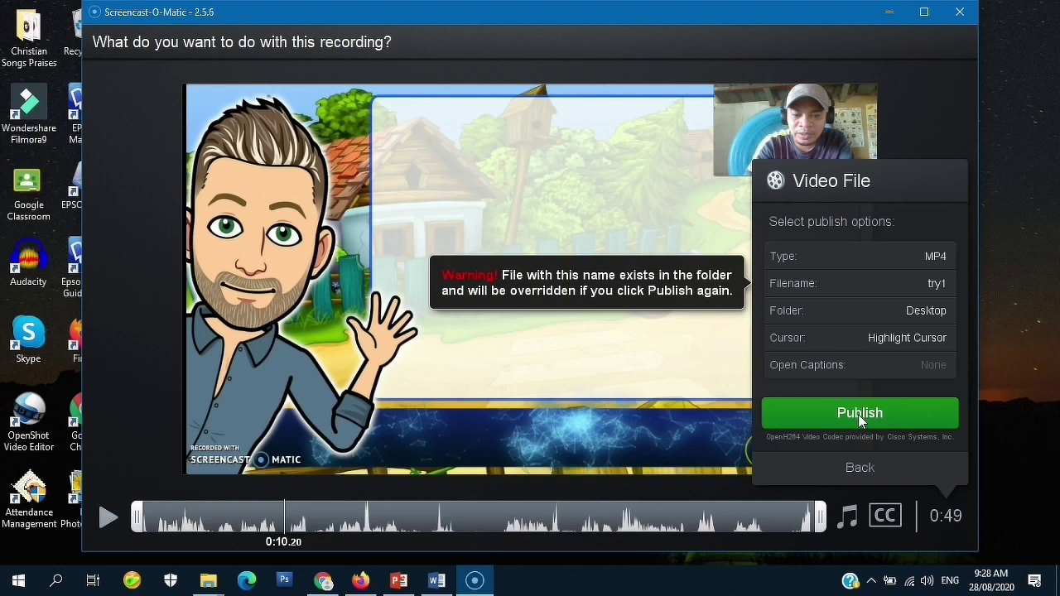
Change the video's filename to "system of LE" in the publish options.
click(827, 284)
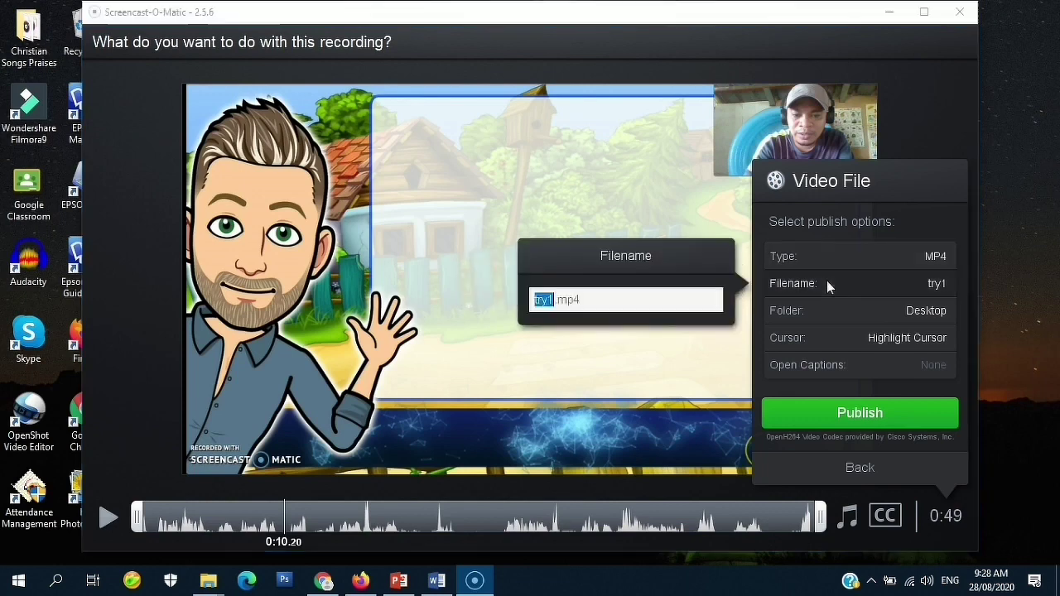
click(604, 374)
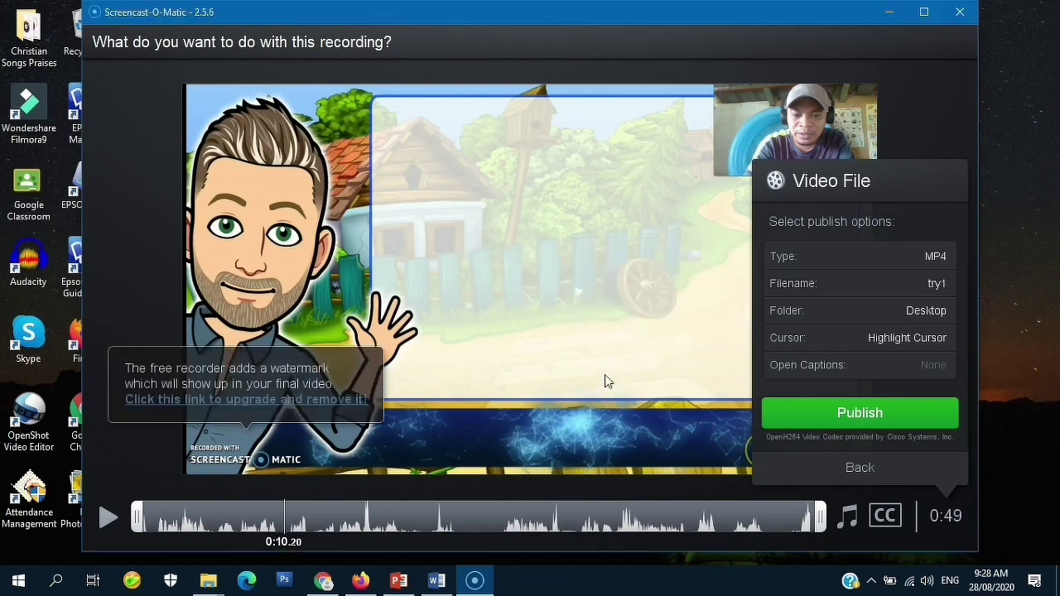
click(830, 286)
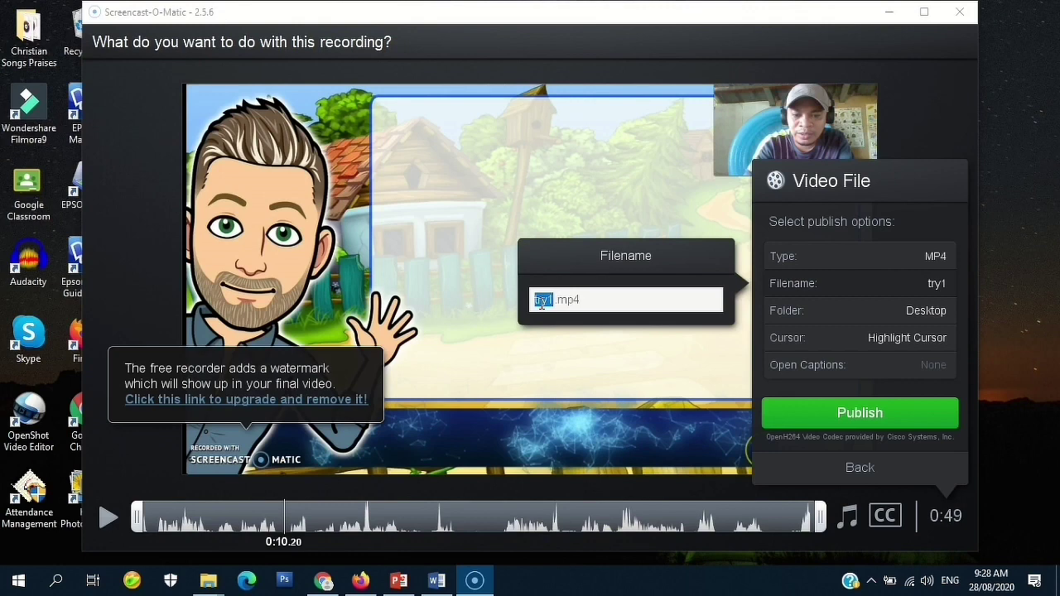
text(system of L)
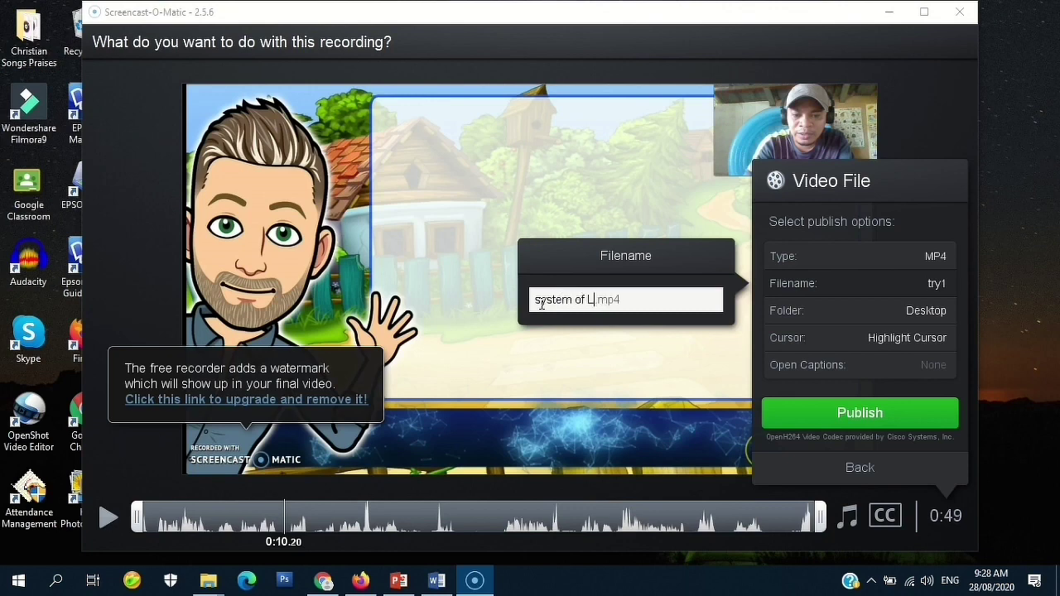
text(E)
key(Return)
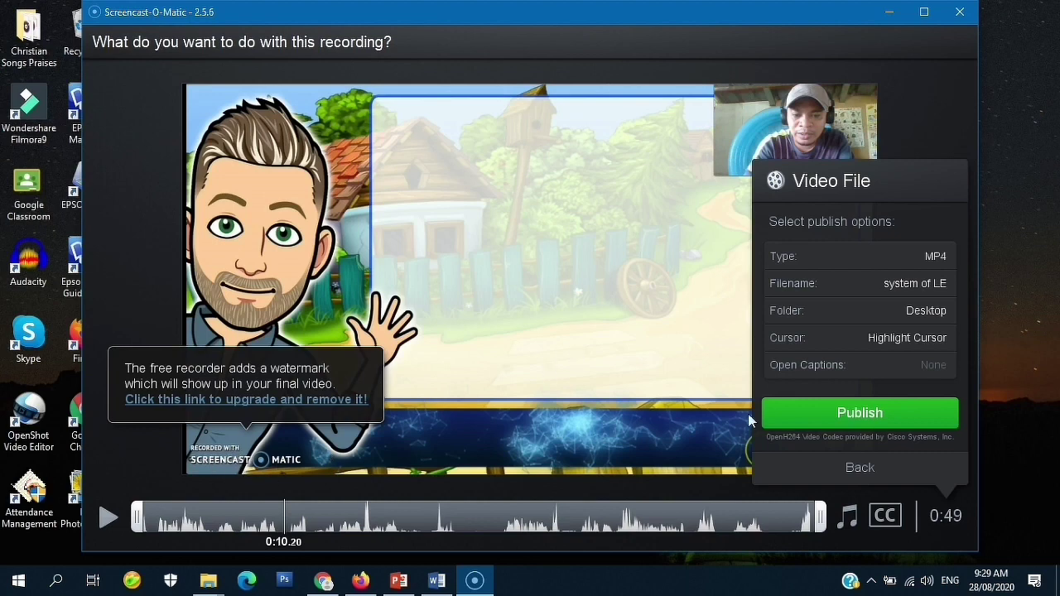
Publish the recording as a video file and select the published "system of LE" video on the desktop.
click(871, 421)
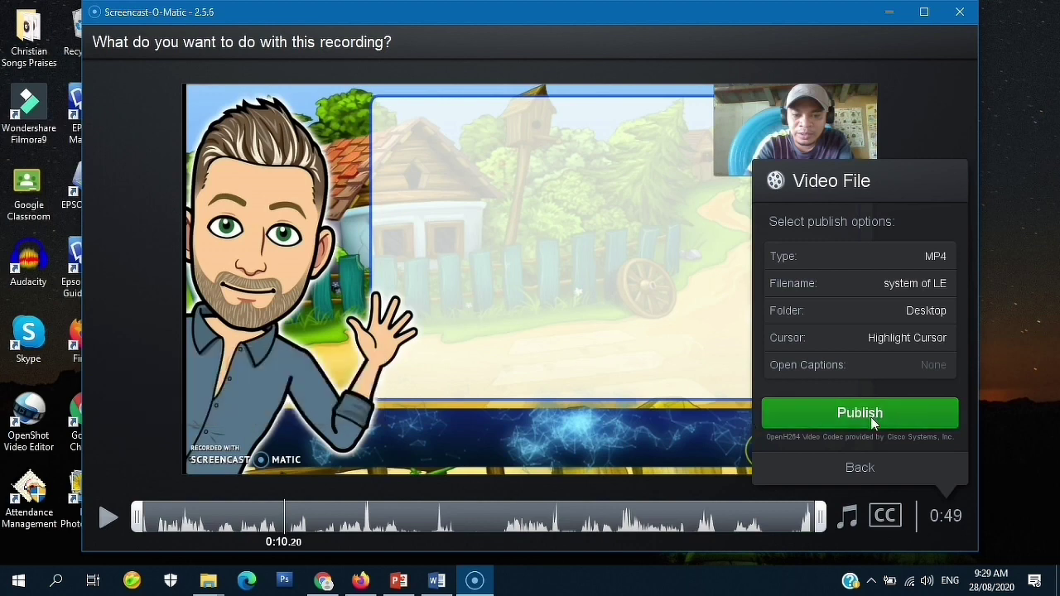
click(871, 421)
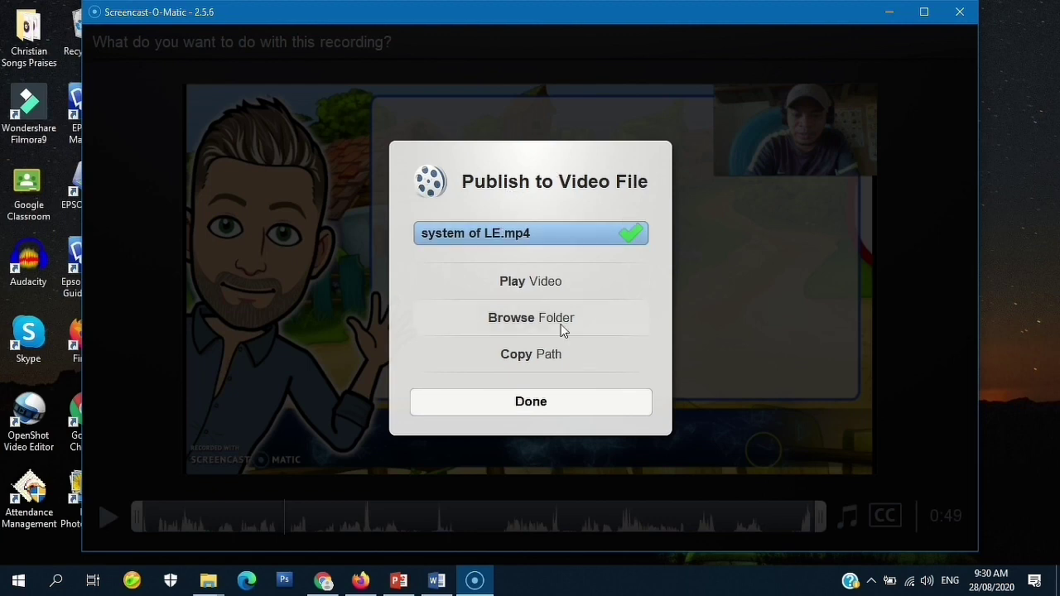
click(530, 410)
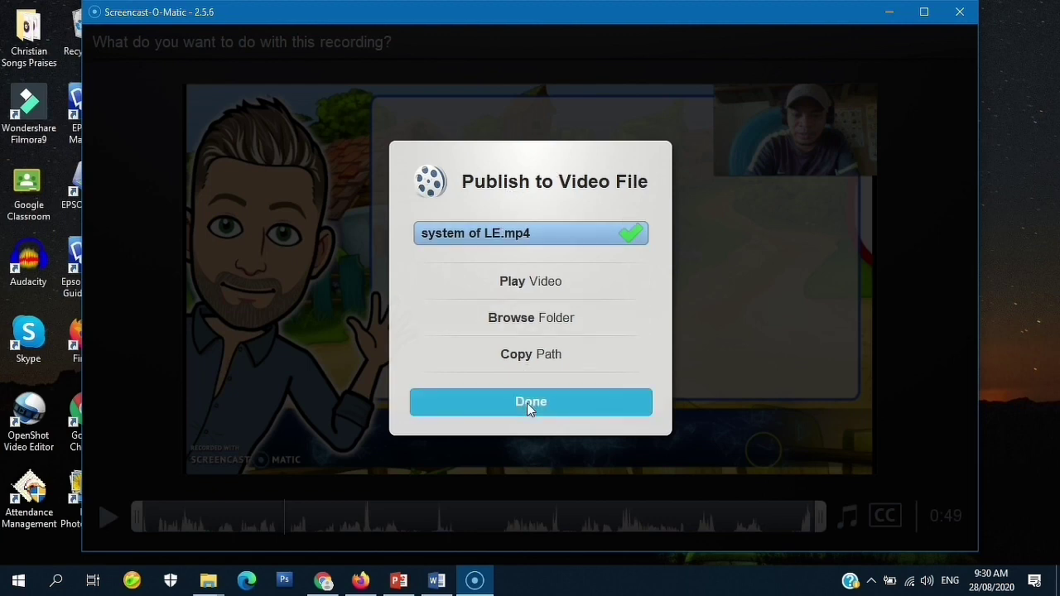
click(529, 406)
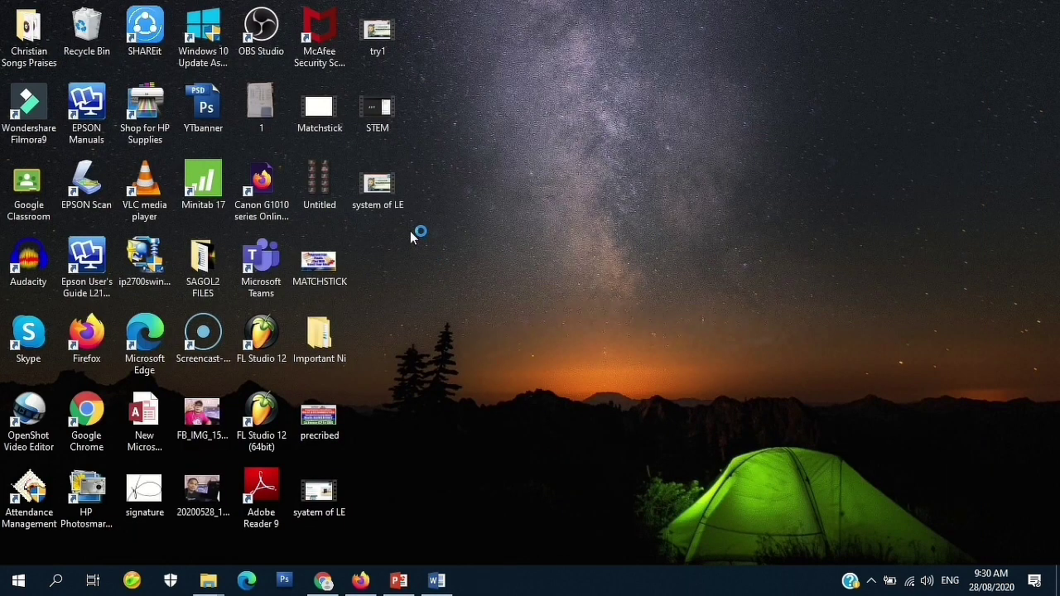
click(377, 196)
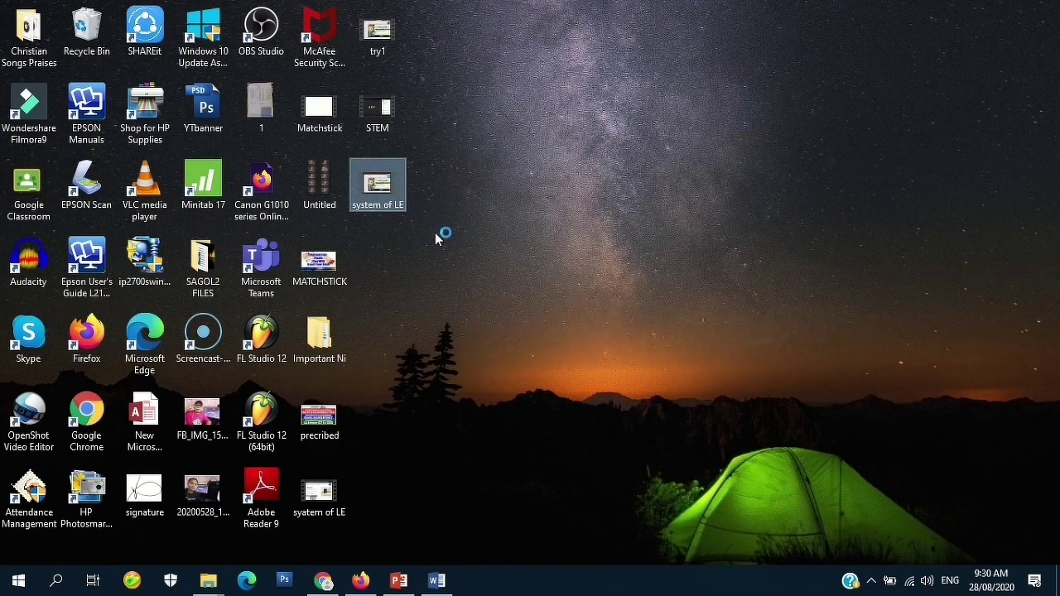